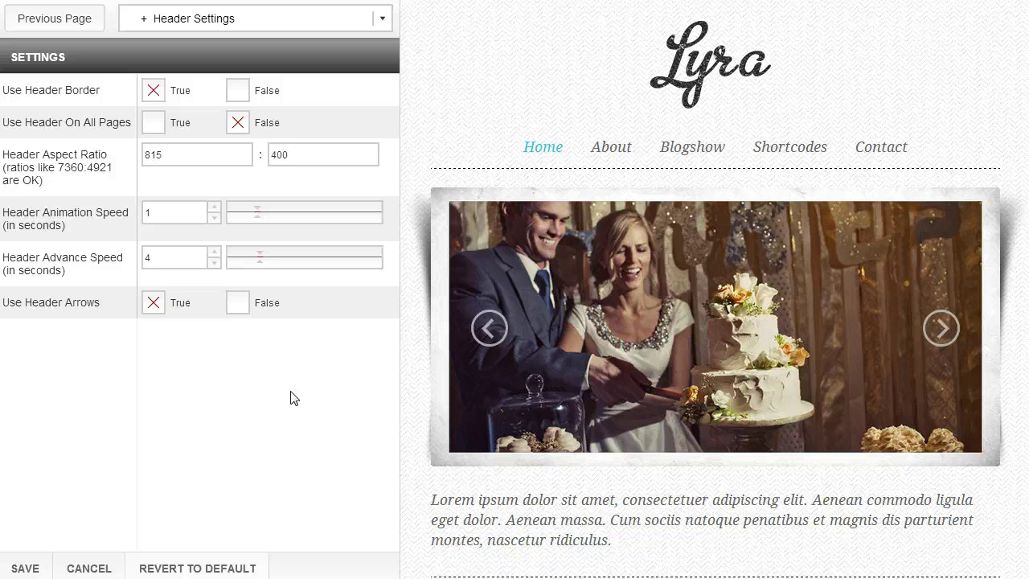
Step: Set Use Header Border to False in the header settings and save the change
click(434, 427)
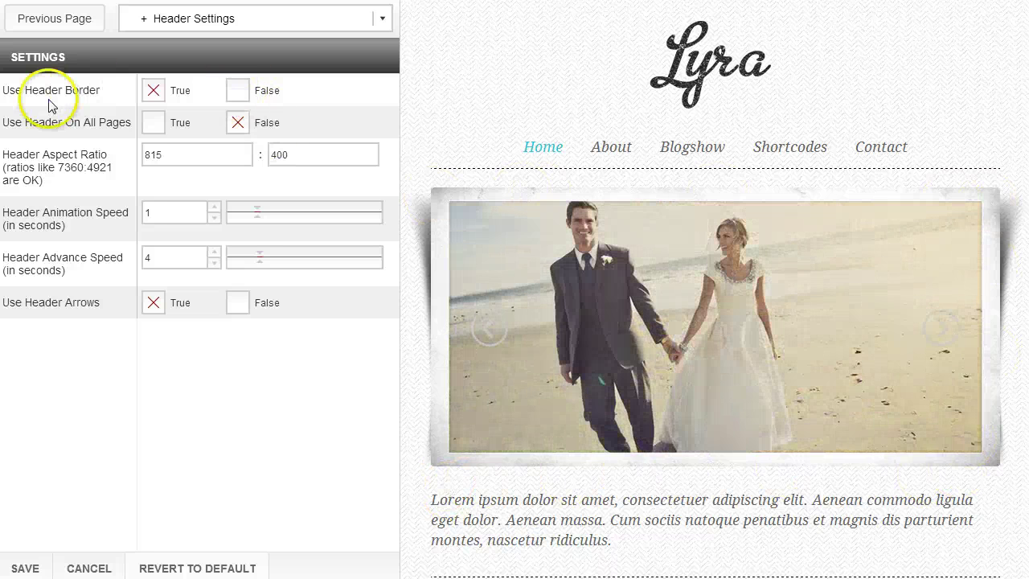
click(239, 93)
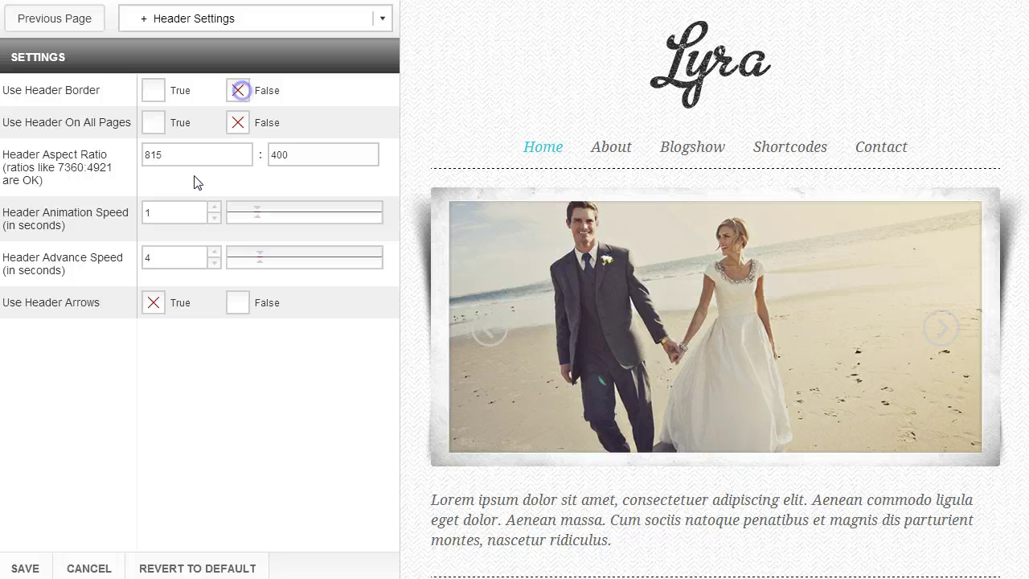
click(24, 569)
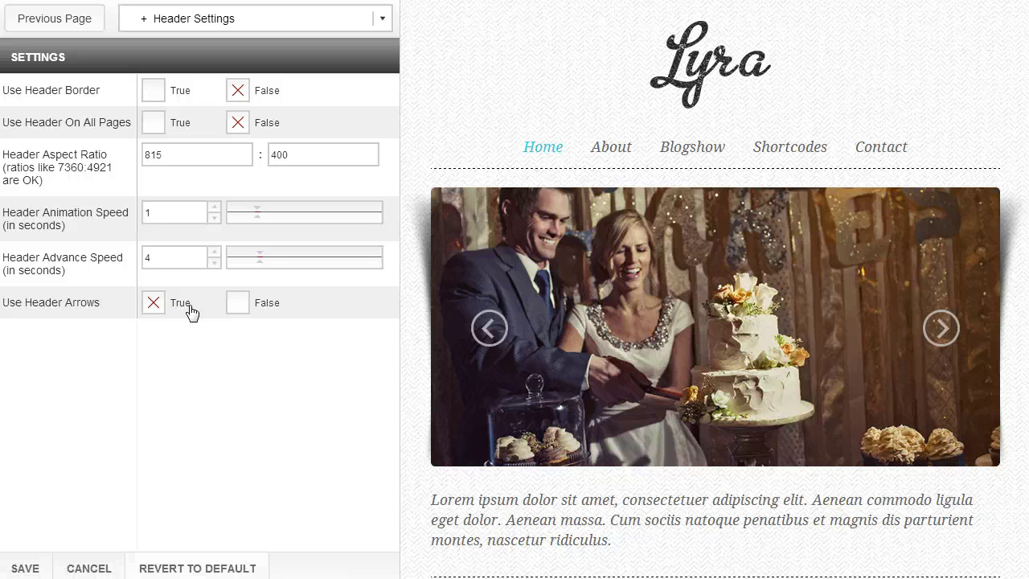
Step: Set Use Header Border back to True and save the header settings
click(153, 90)
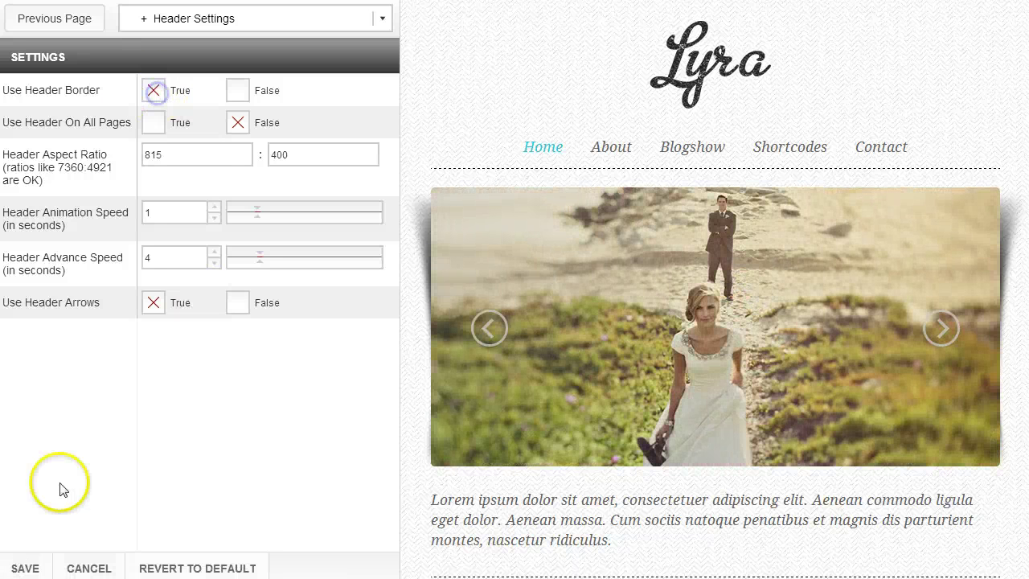
click(20, 567)
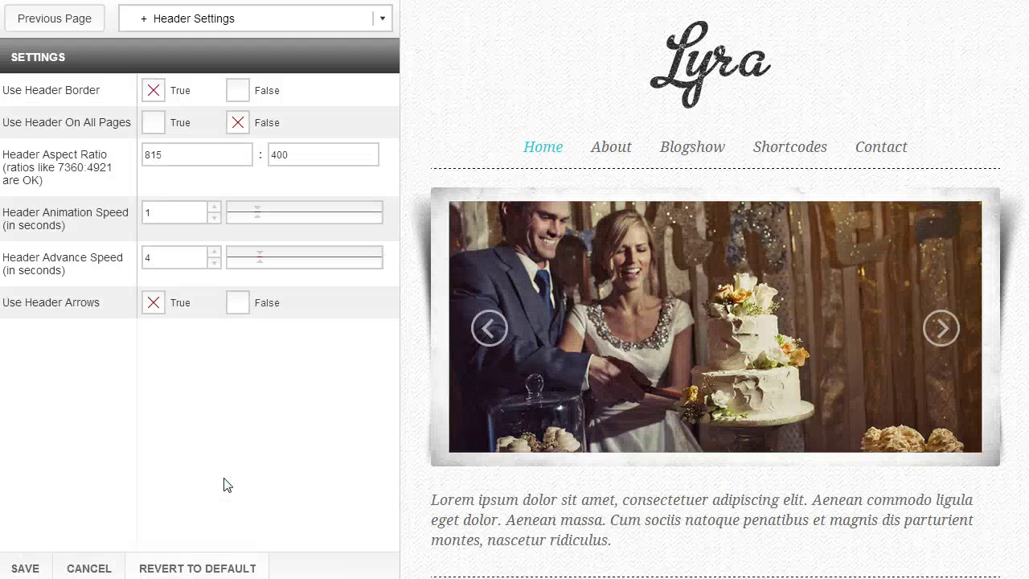
Step: Go to the Design settings page and look at the available Logo Position options
click(383, 19)
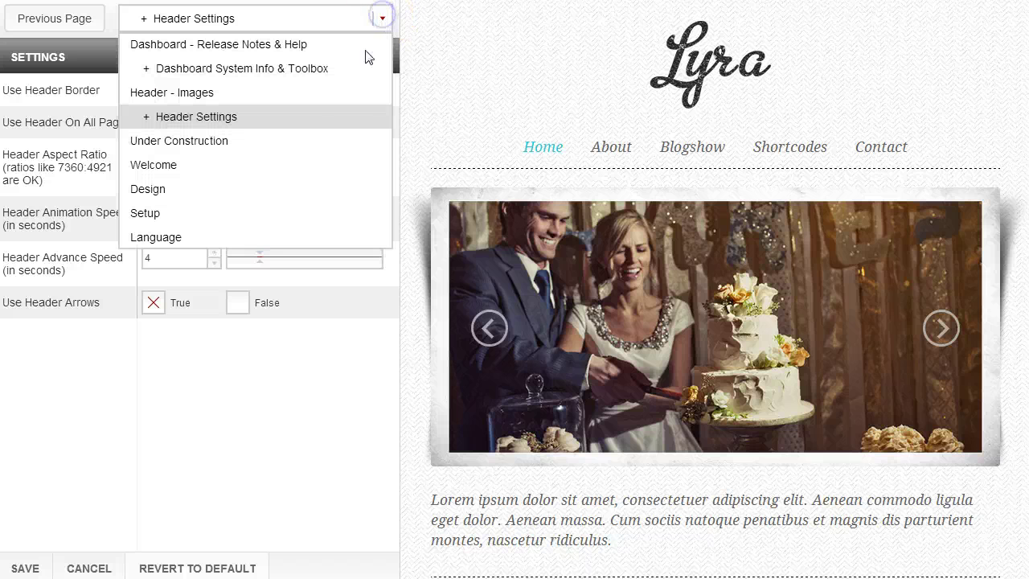
click(158, 189)
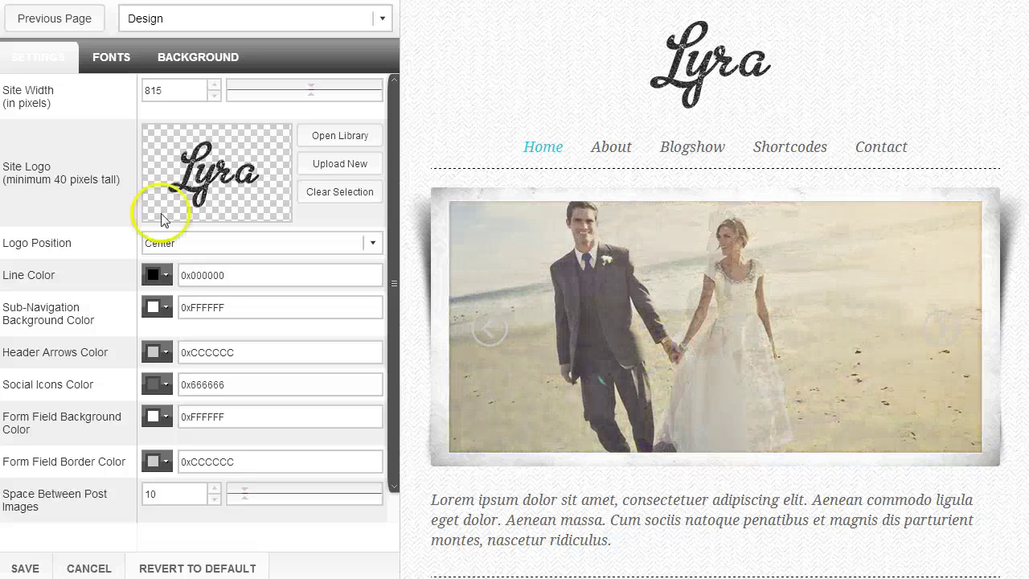
click(369, 245)
click(369, 245)
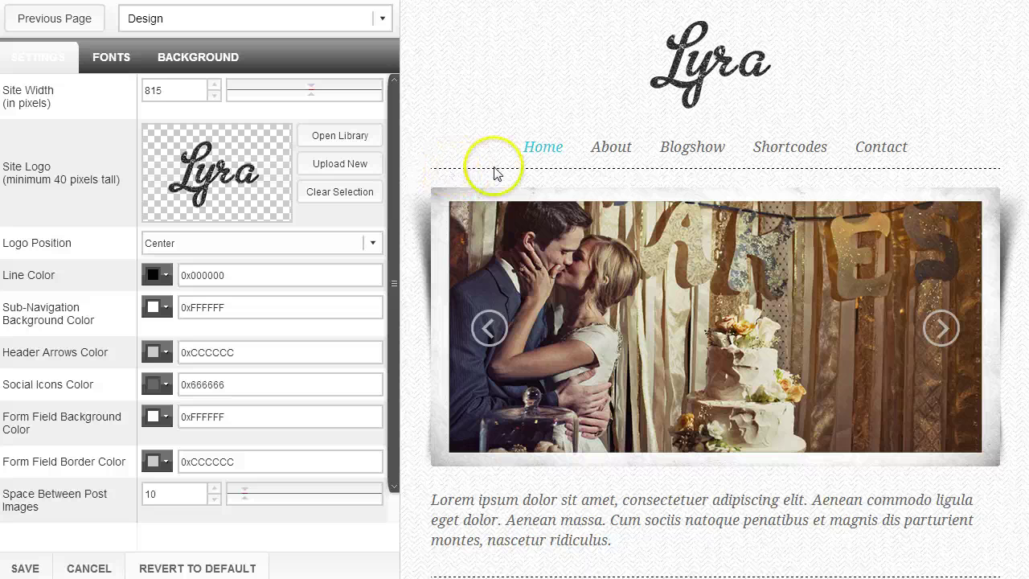
Step: Check the divider lines in the page preview, set the Line Color to teal 0x2BA1B6 and save
scroll(522, 281, down, 4)
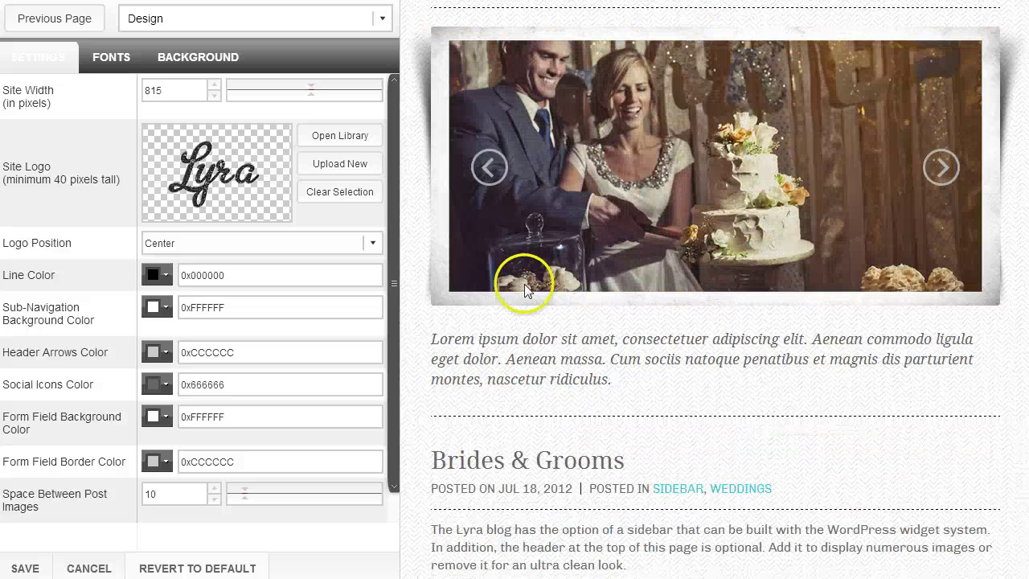
scroll(426, 269, up, 2)
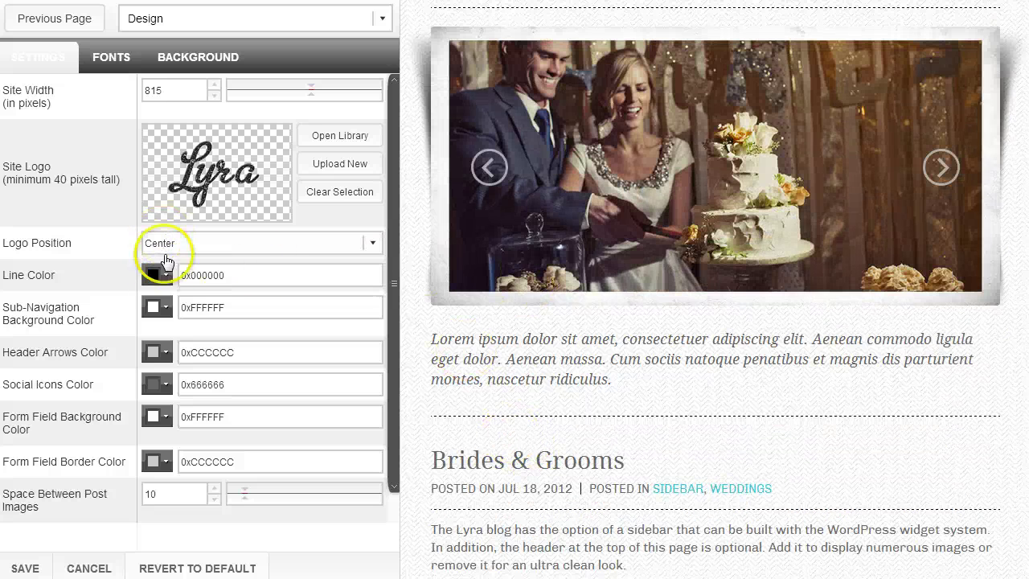
scroll(721, 316, up, 2)
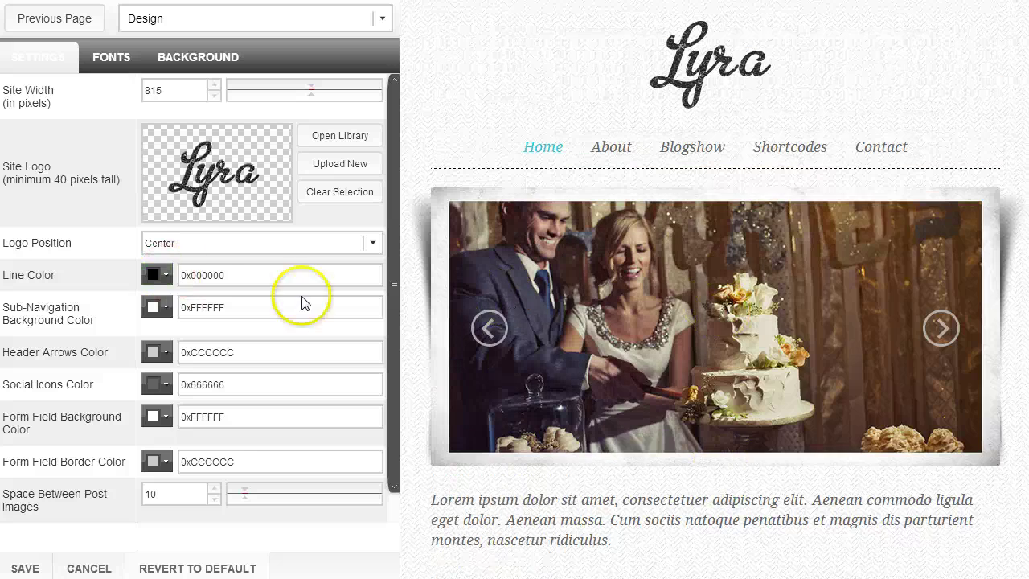
click(167, 276)
drag(264, 252, 260, 254)
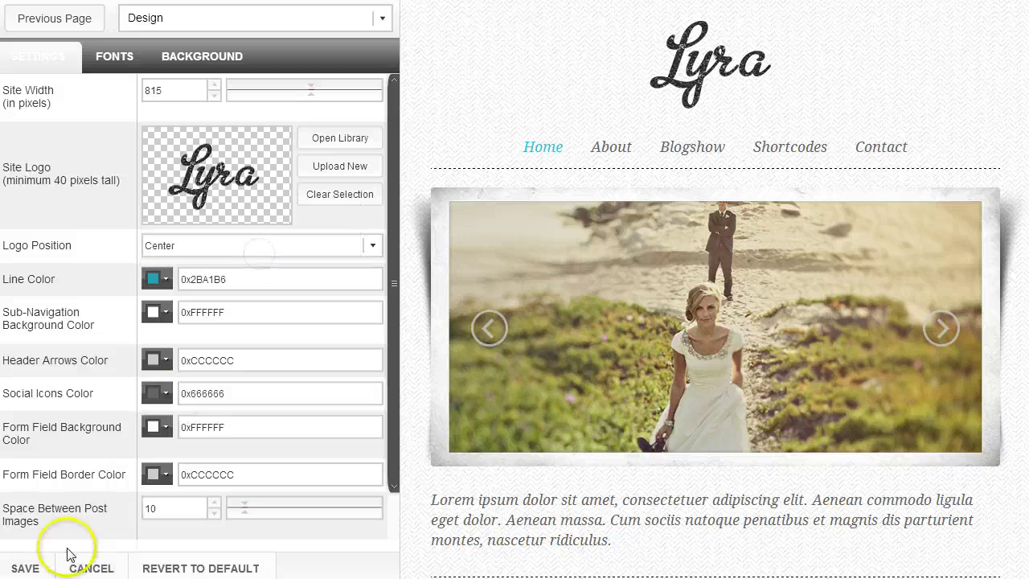
click(14, 569)
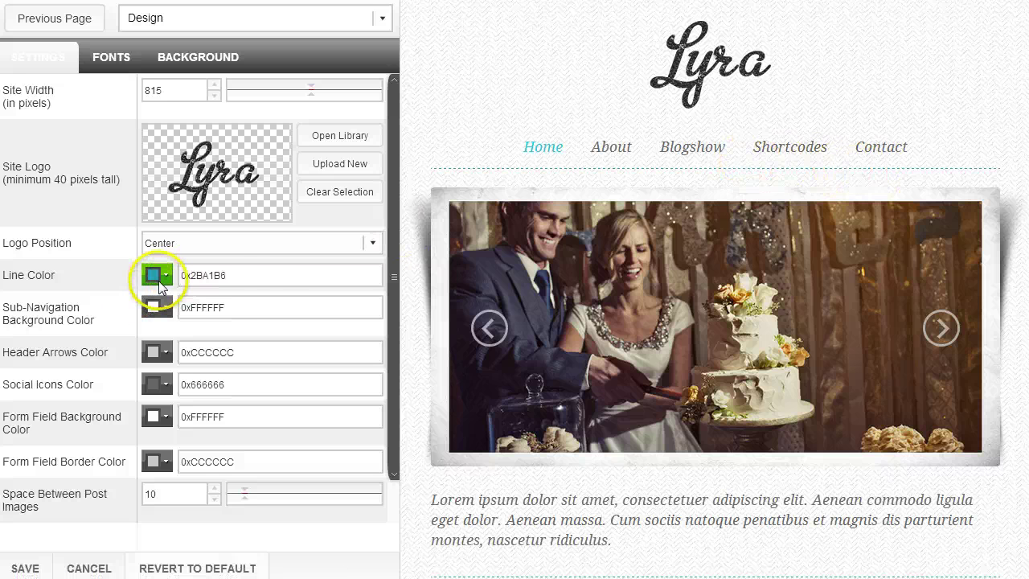
Step: Restore the Line Color to 0x000000 and save the Design settings
drag(242, 276, 190, 278)
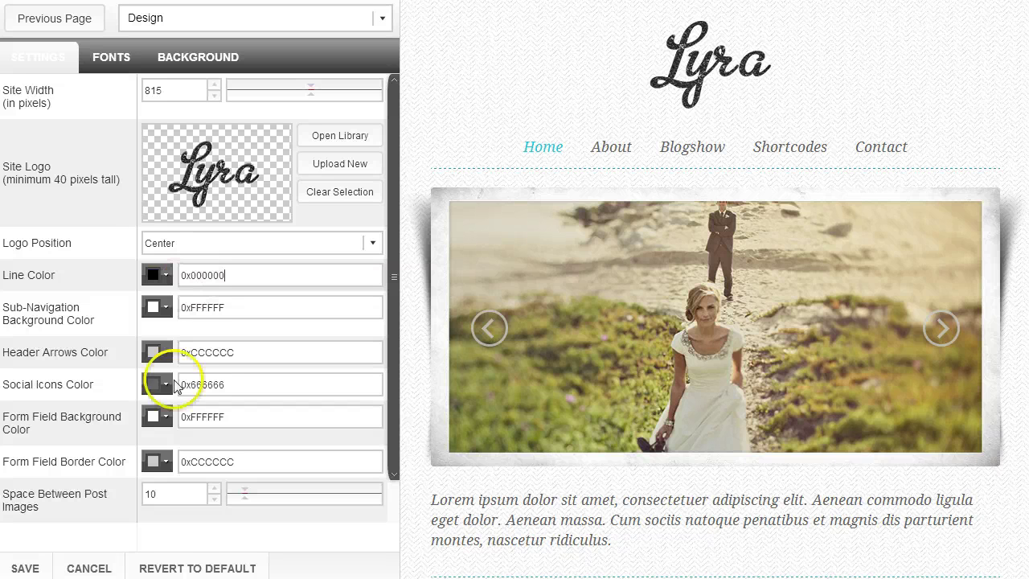
click(25, 567)
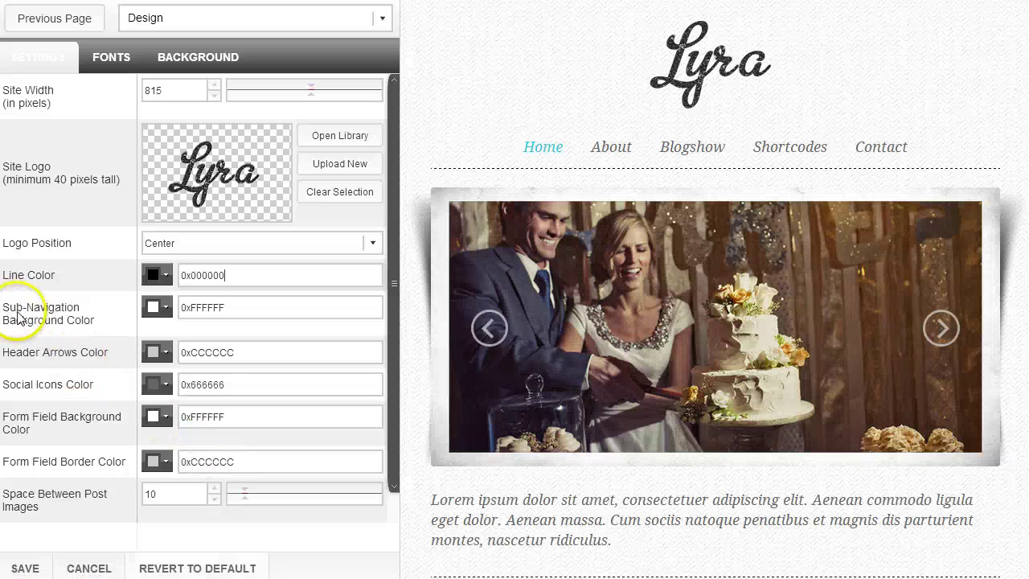
Step: Examine the Blogshow sub-navigation and the social icons in the footer of the home page preview
mouse_move(707, 152)
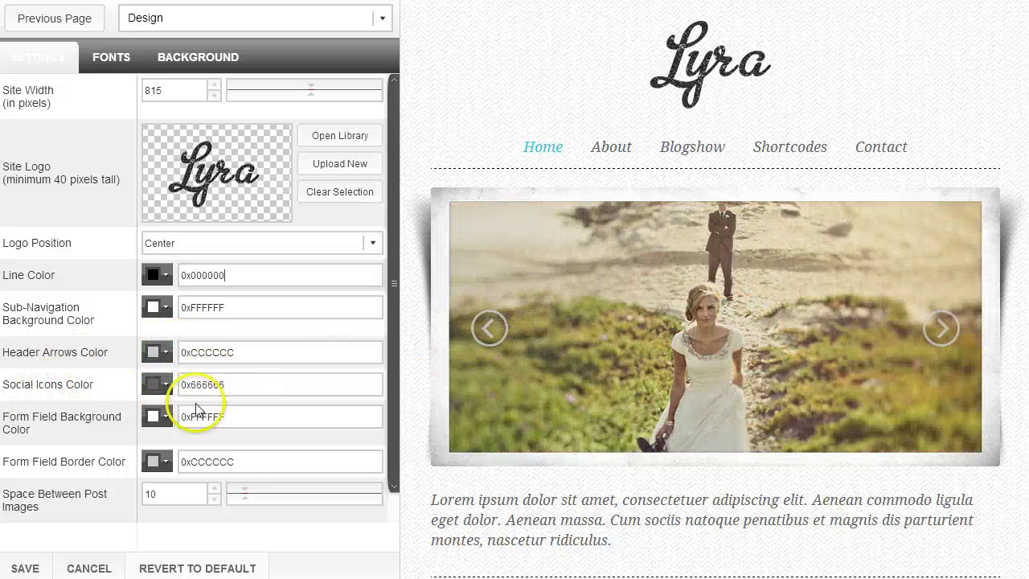
scroll(994, 156, down, 8)
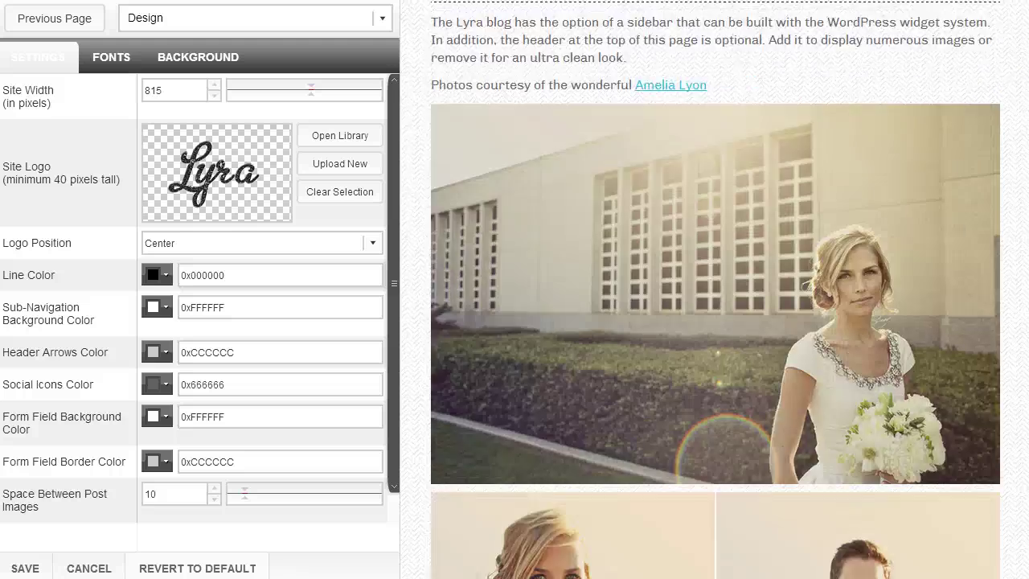
scroll(1018, 283, down, 15)
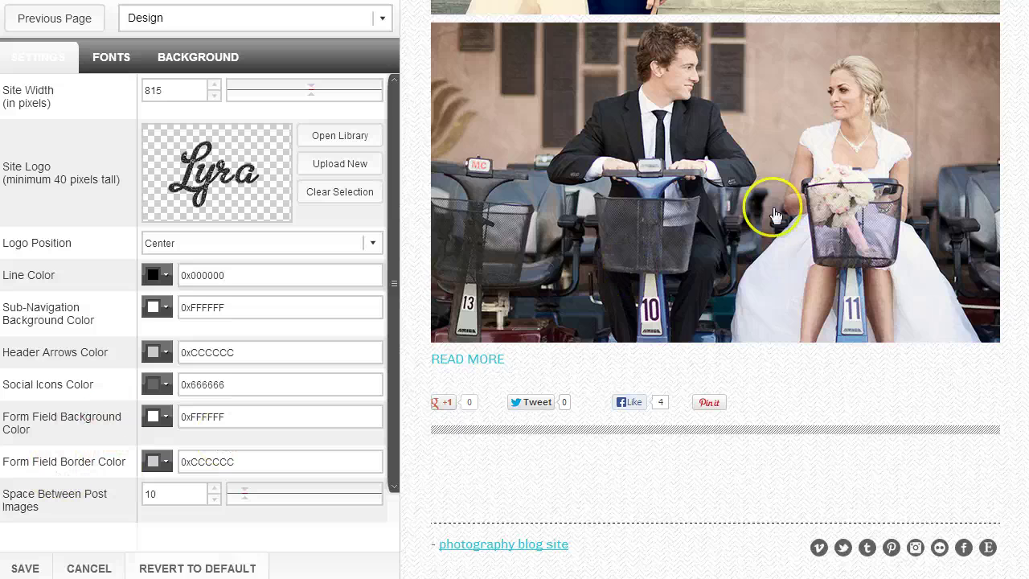
scroll(884, 64, down, 15)
scroll(920, 84, up, 15)
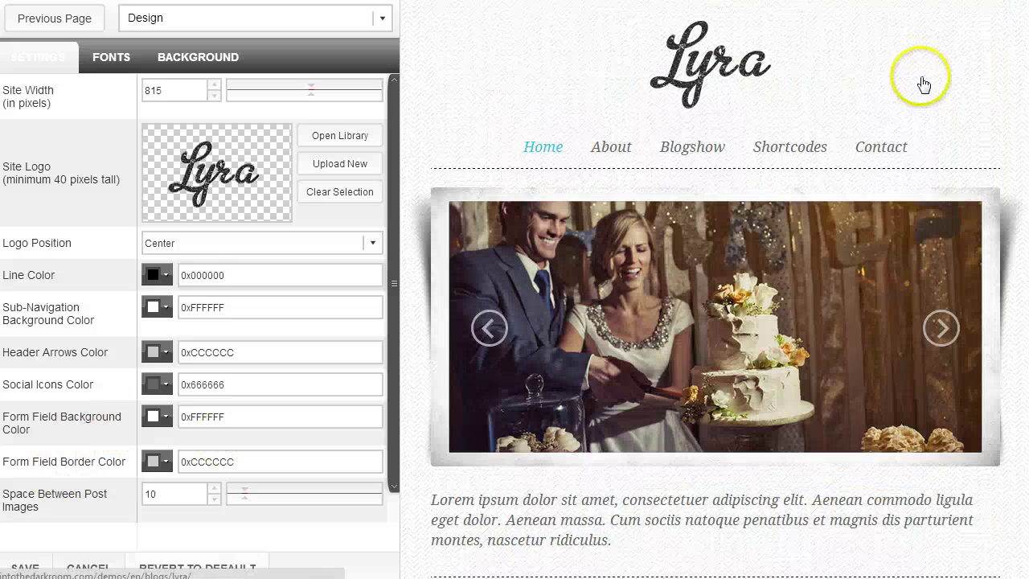
Step: View the Contact page in the preview and examine the background and border of its form fields
click(877, 147)
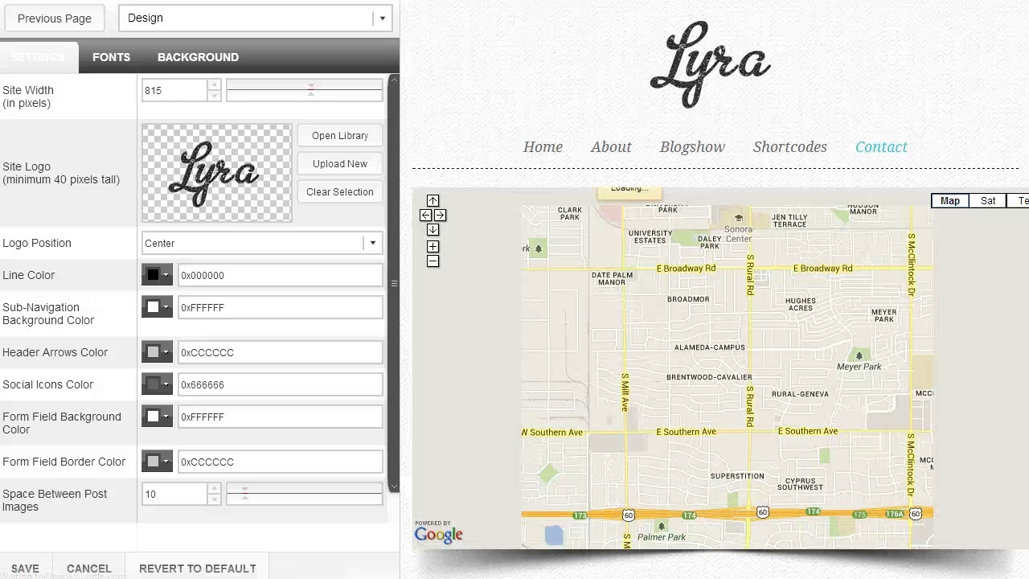
scroll(719, 290, down, 4)
scroll(546, 257, down, 2)
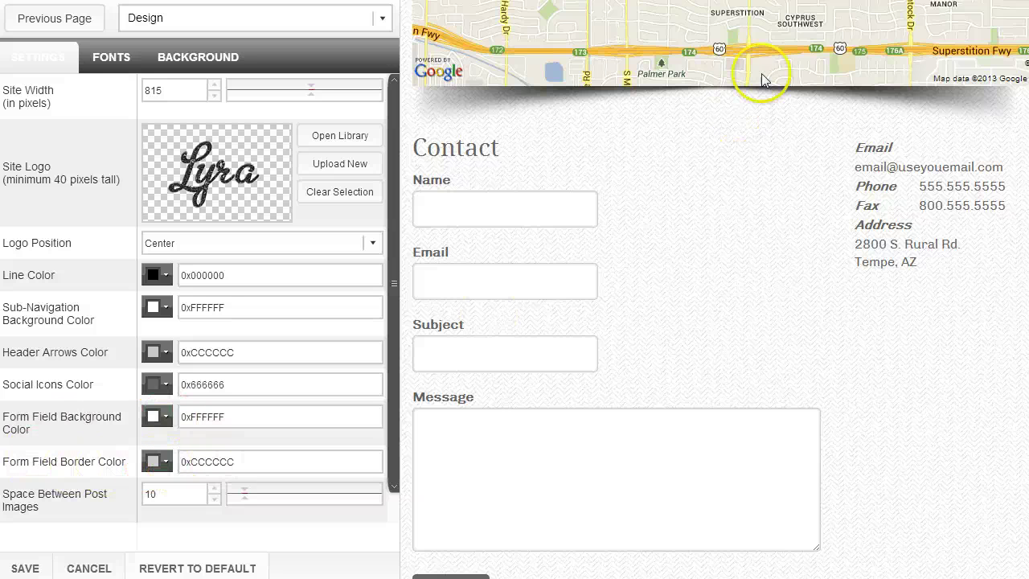
scroll(715, 321, up, 5)
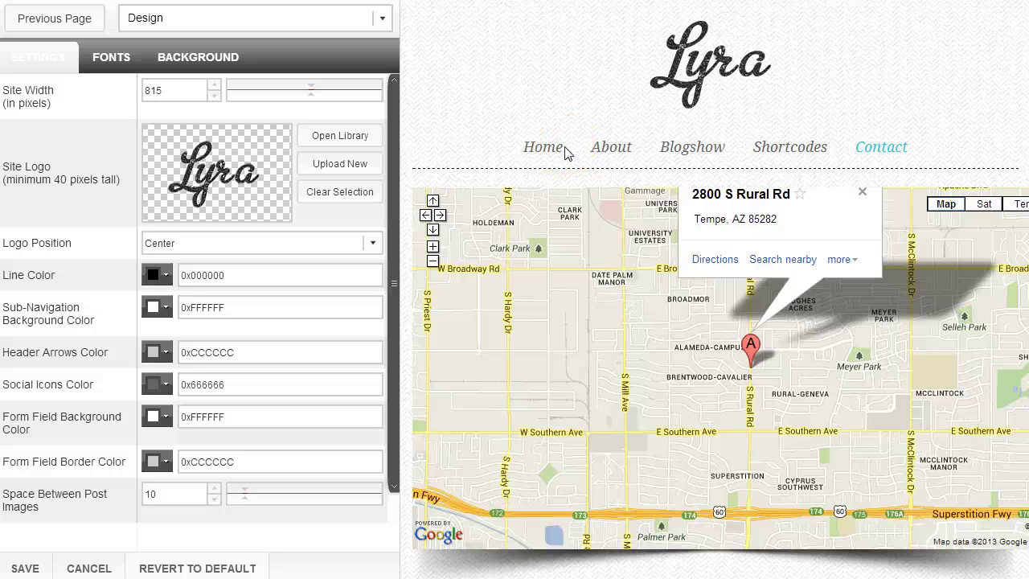
Step: Return the preview to the Home page and examine the spacing between the post images
click(537, 148)
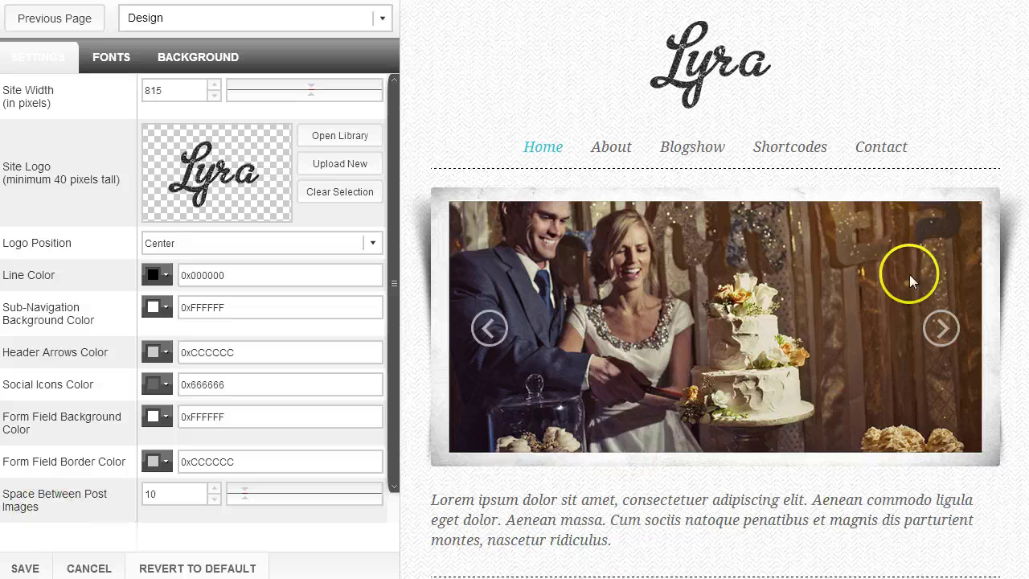
scroll(909, 281, down, 12)
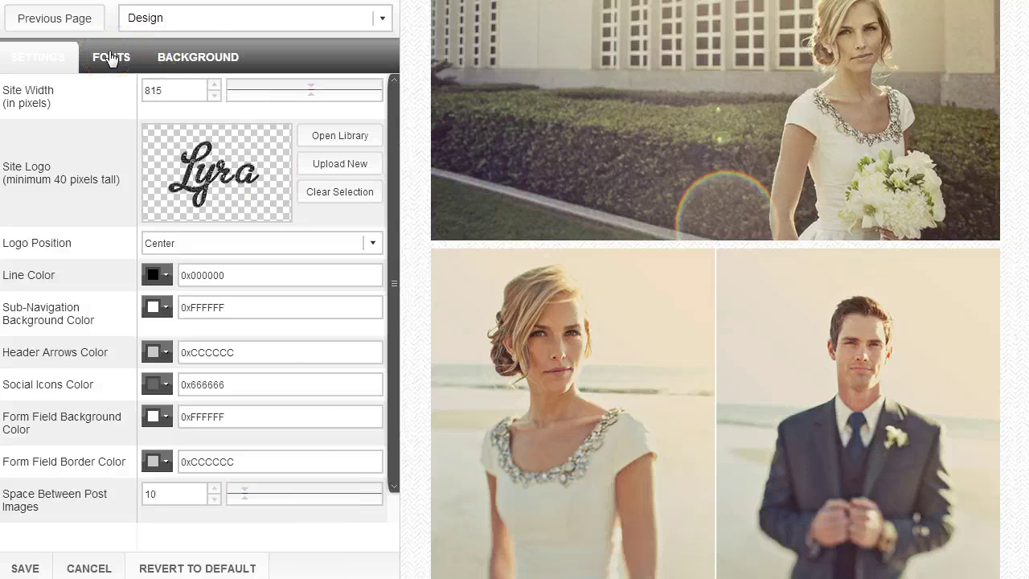
Step: Set Use Theme Background to False in the Design background settings and save
click(209, 68)
click(210, 61)
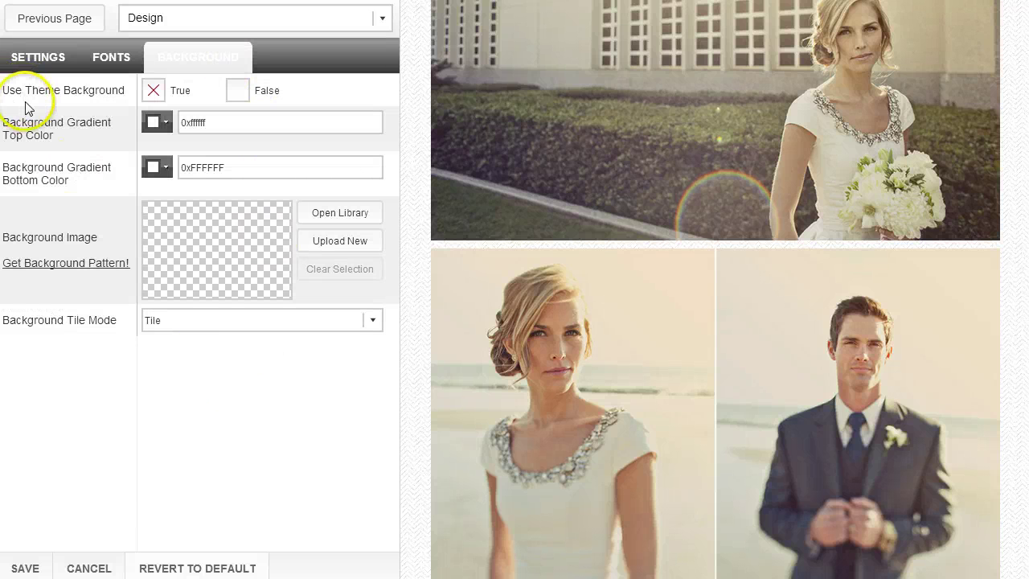
scroll(996, 268, up, 1)
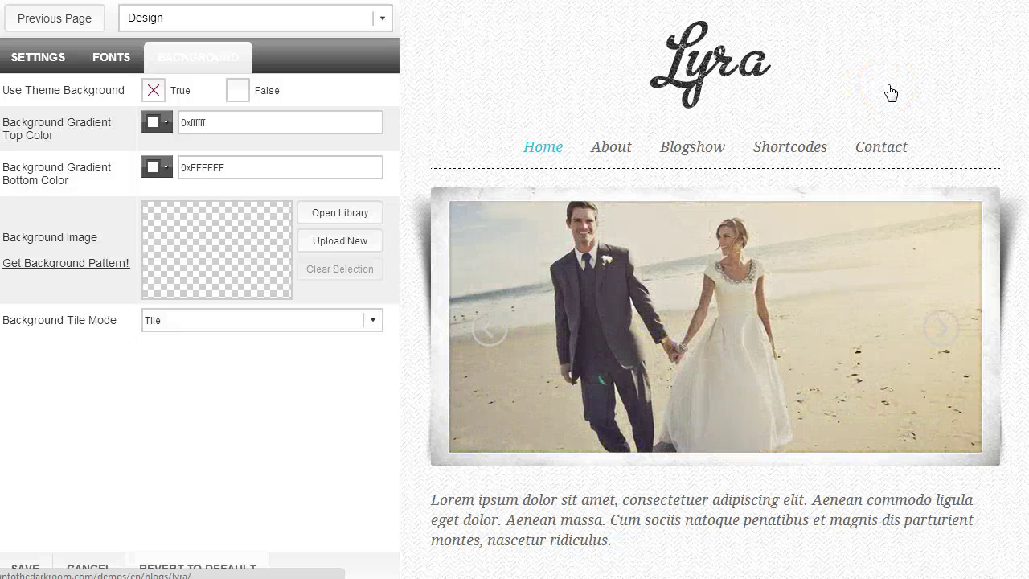
click(237, 91)
click(24, 568)
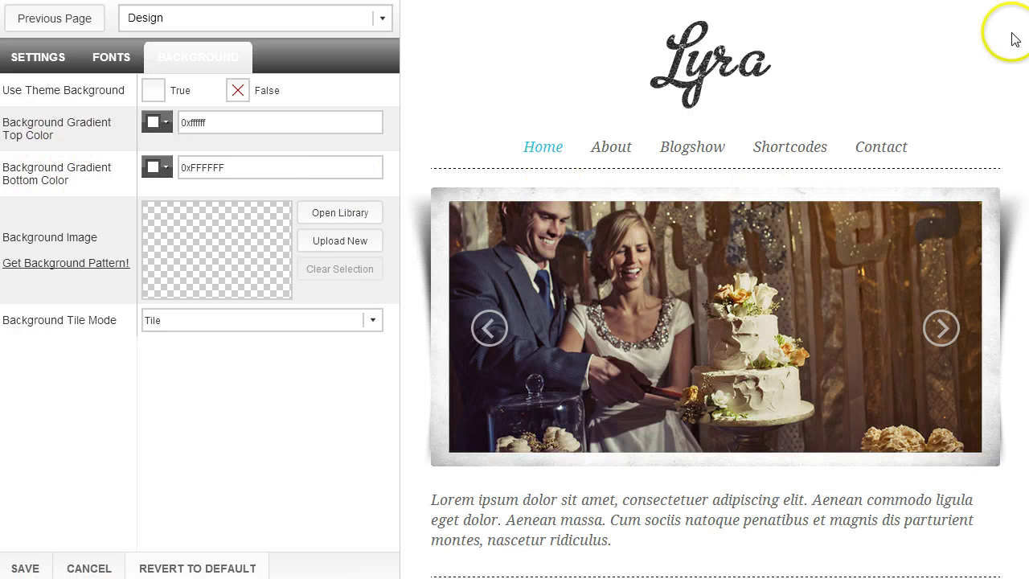
Step: Set the Background Gradient Bottom Color to blue 0x3397B6 and save the background settings
double_click(186, 123)
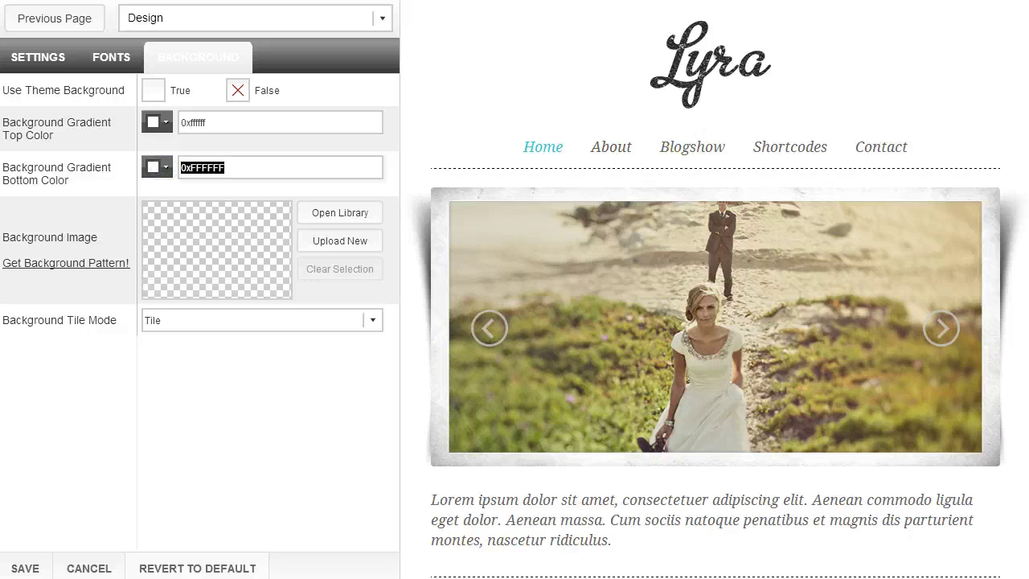
scroll(1010, 264, down, 20)
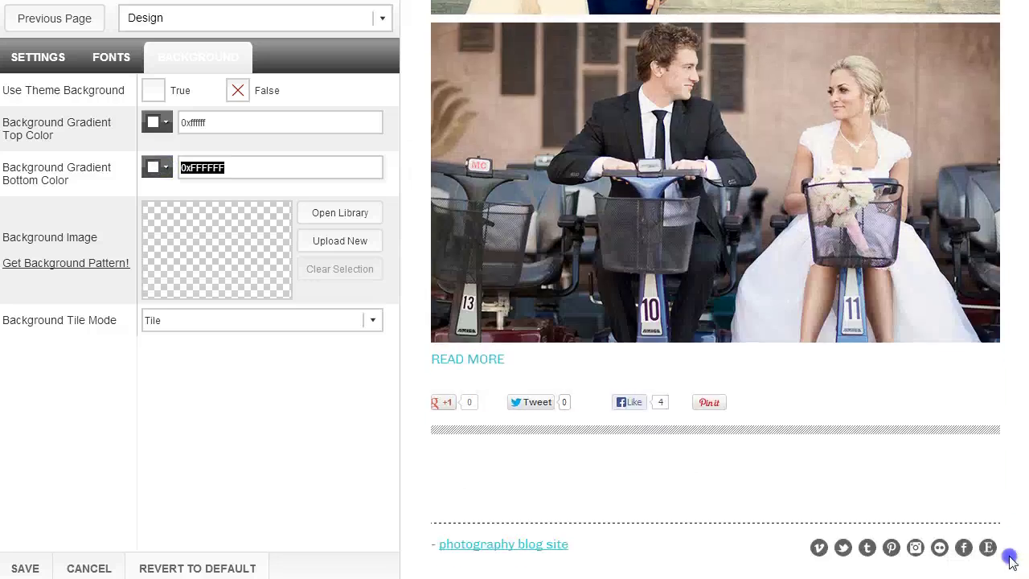
scroll(1010, 264, up, 20)
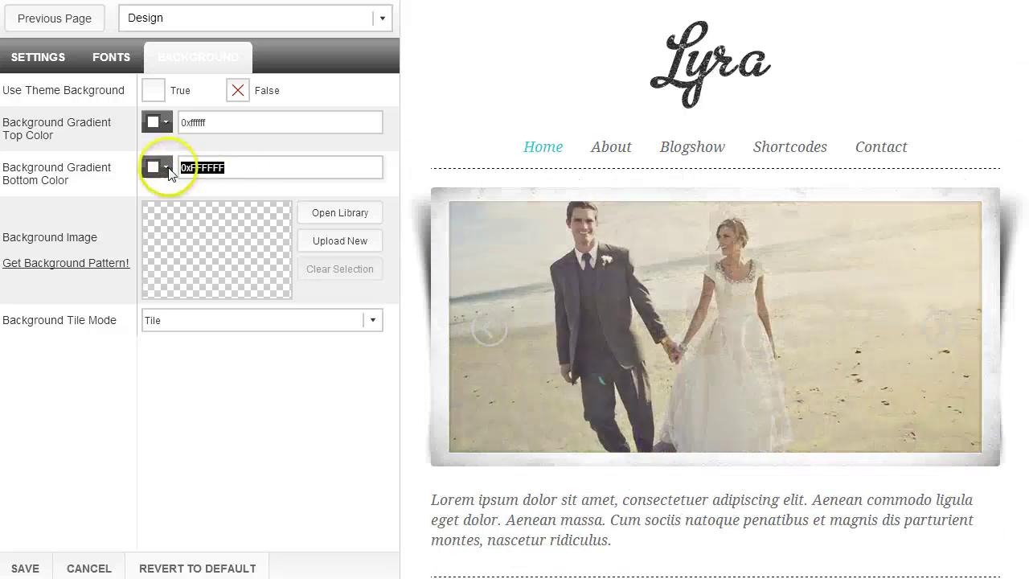
click(154, 167)
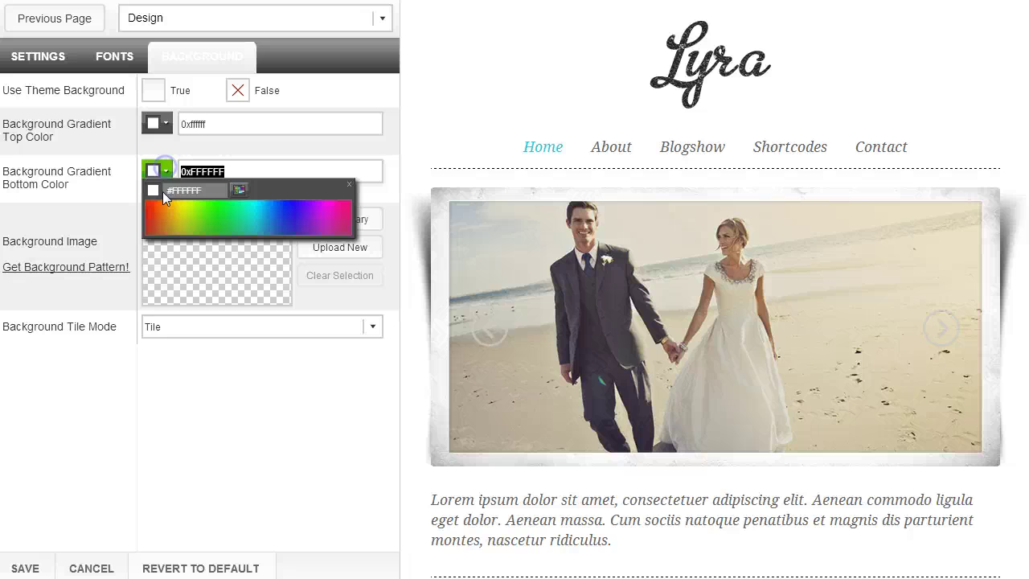
click(262, 233)
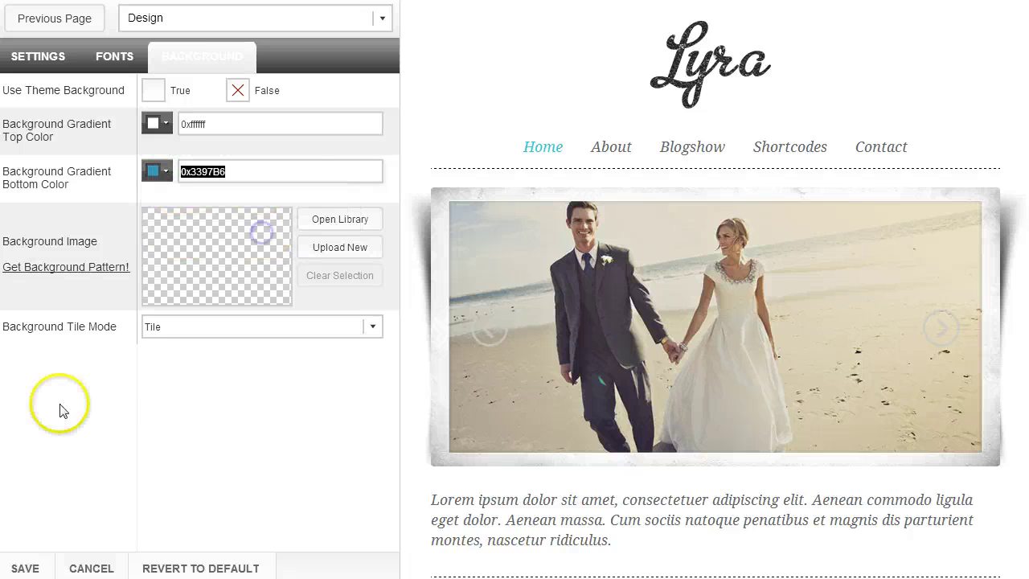
click(28, 564)
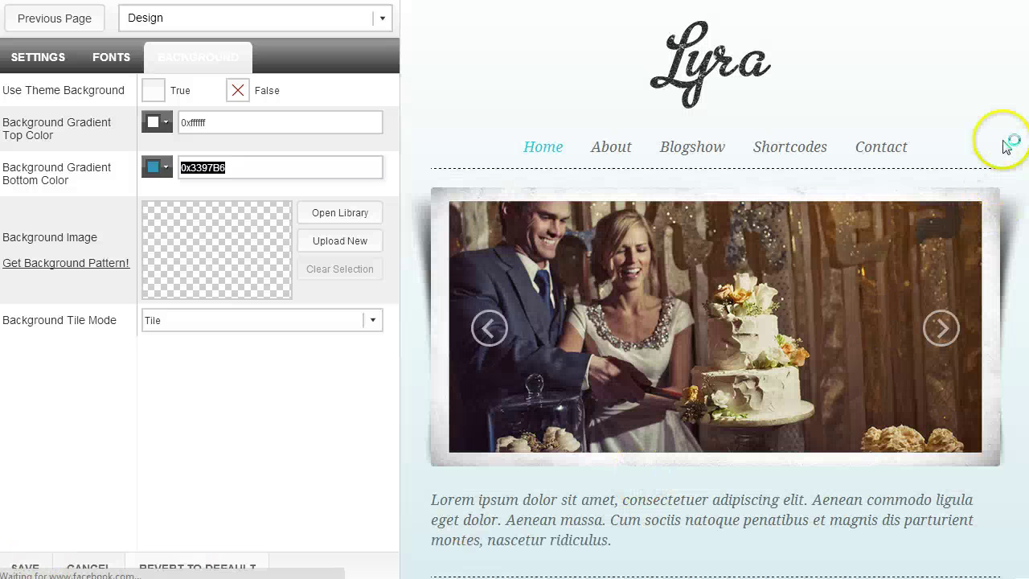
Step: Examine how the background gradient runs down the length of the home page preview
scroll(1004, 146, down, 10)
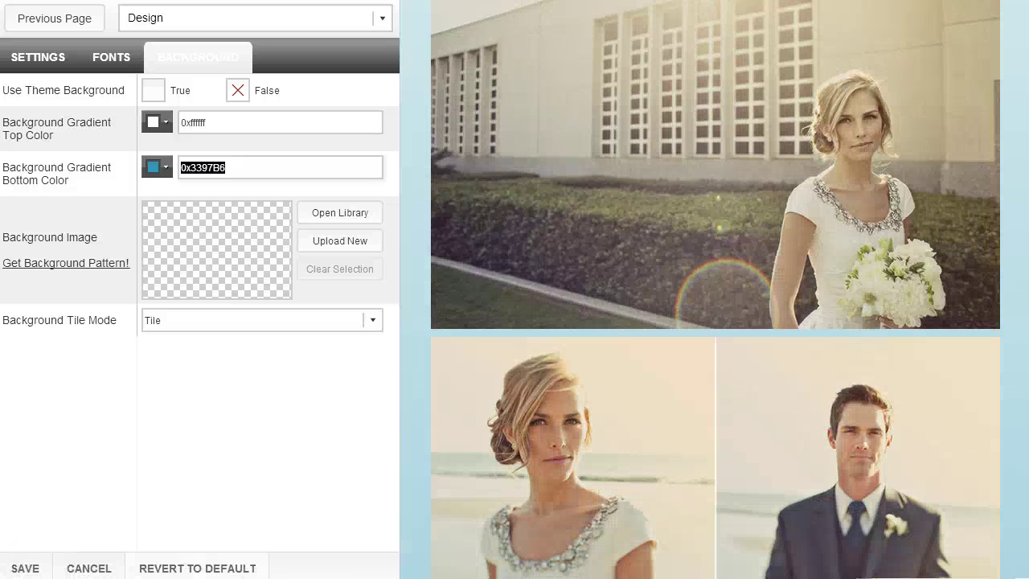
scroll(715, 289, down, 5)
scroll(715, 289, up, 10)
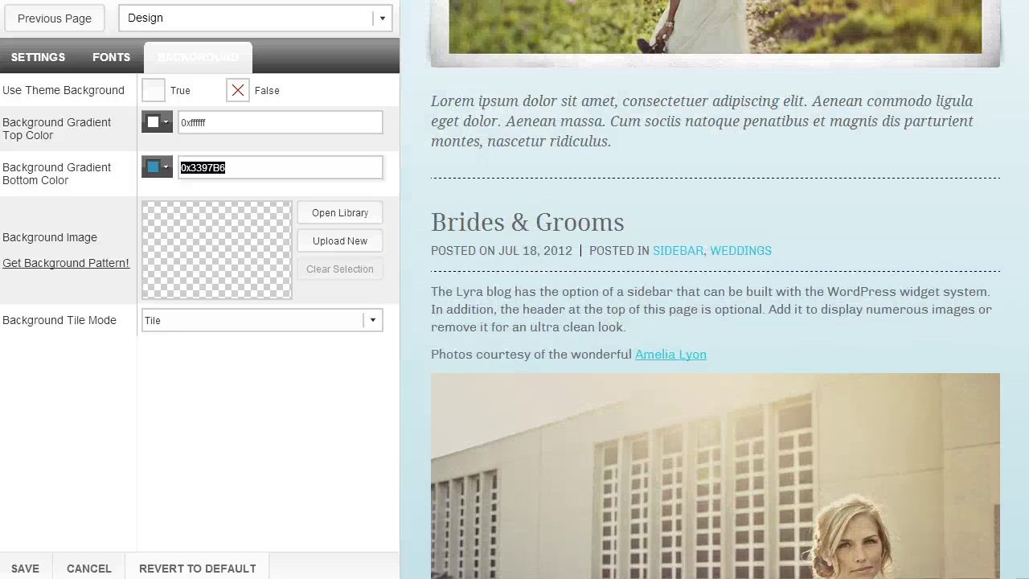
scroll(715, 290, up, 5)
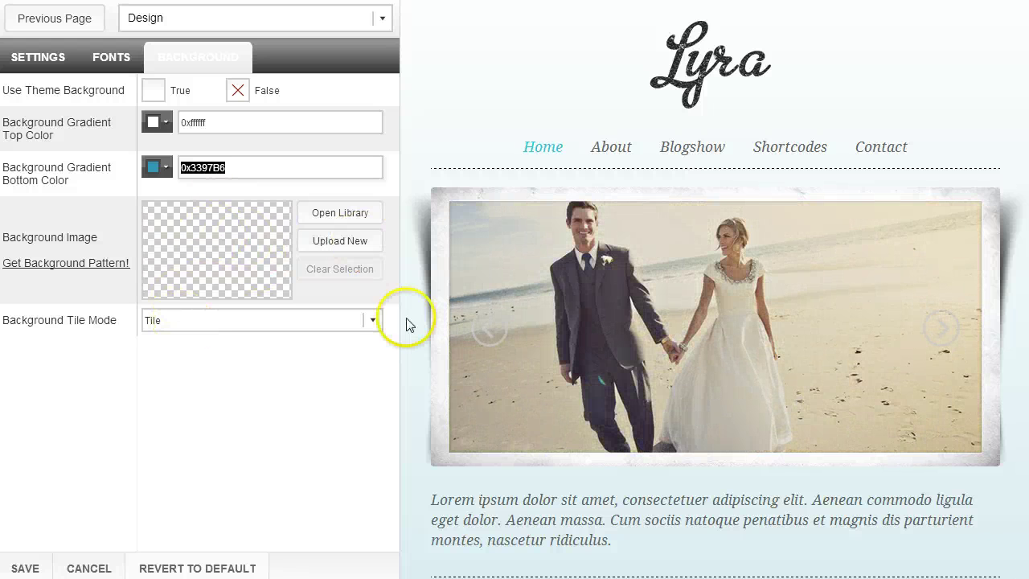
Step: Look through the Background Tile Mode options and leave Tile selected
click(373, 322)
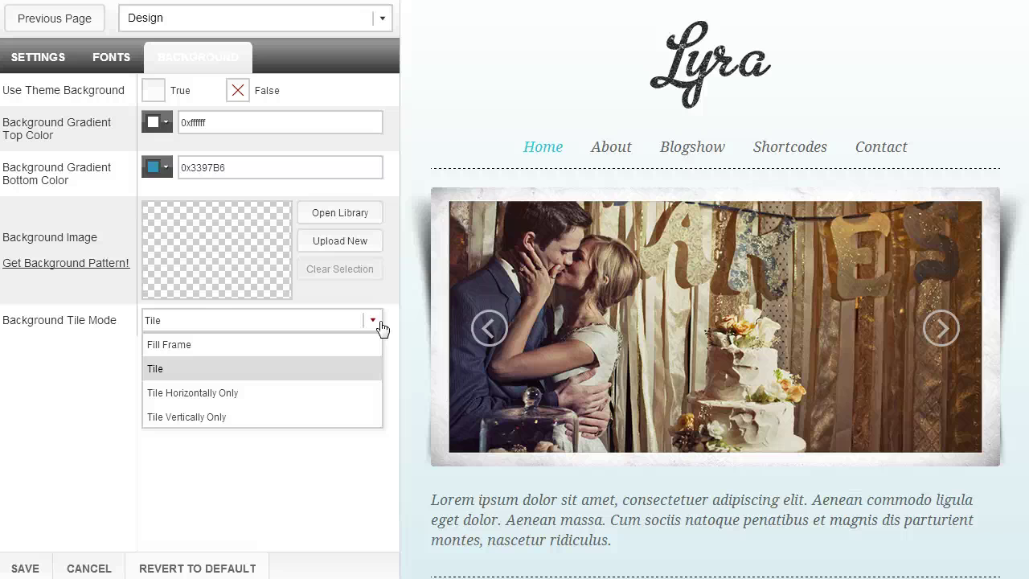
click(266, 474)
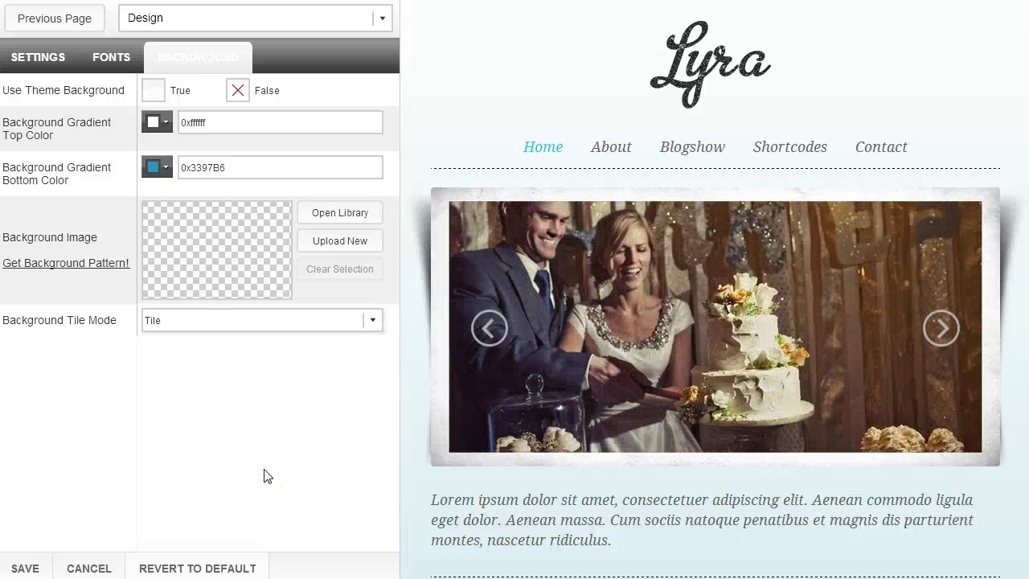